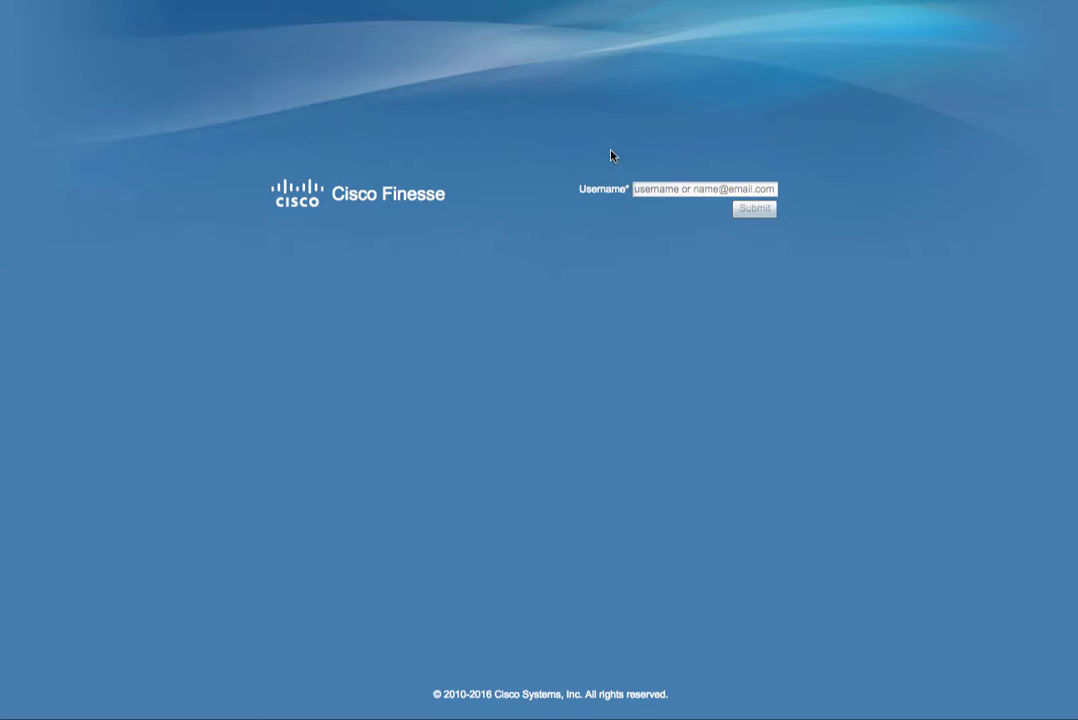
Submit the non-SSO agent's username to reach the password and extension 1000 step.
{"action": "key", "text": "Return"}
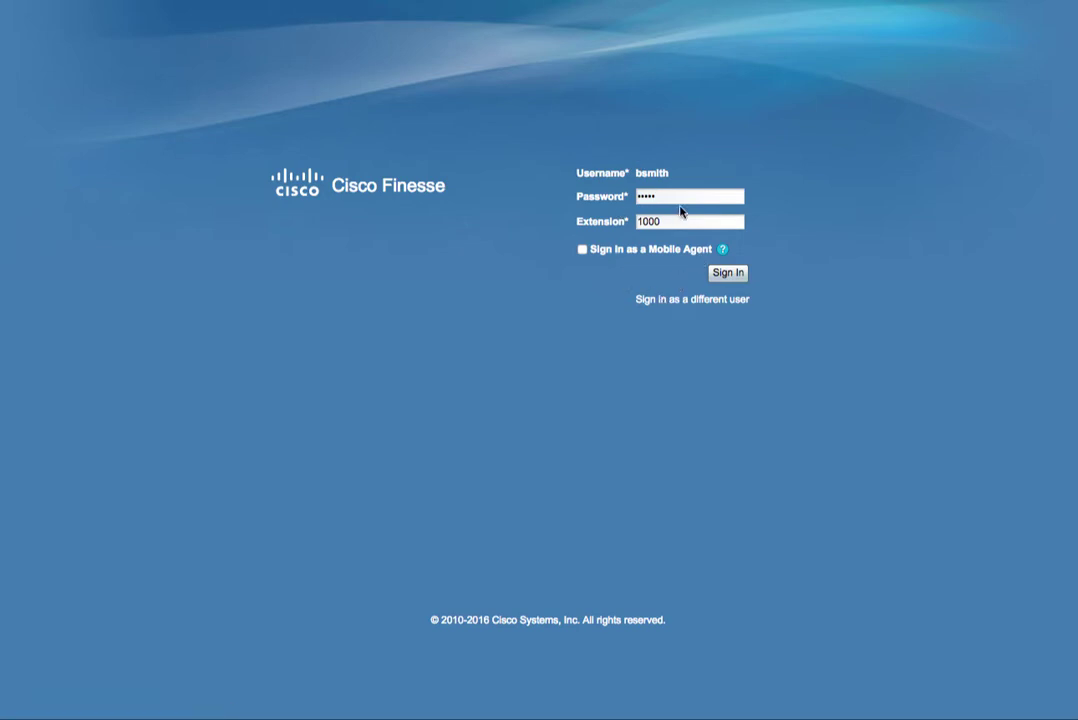
Sign in the non-SSO agent on extension 1000 and open the Enterprise Chat and Email gadget.
{"action": "left_click", "coordinate": [720, 274]}
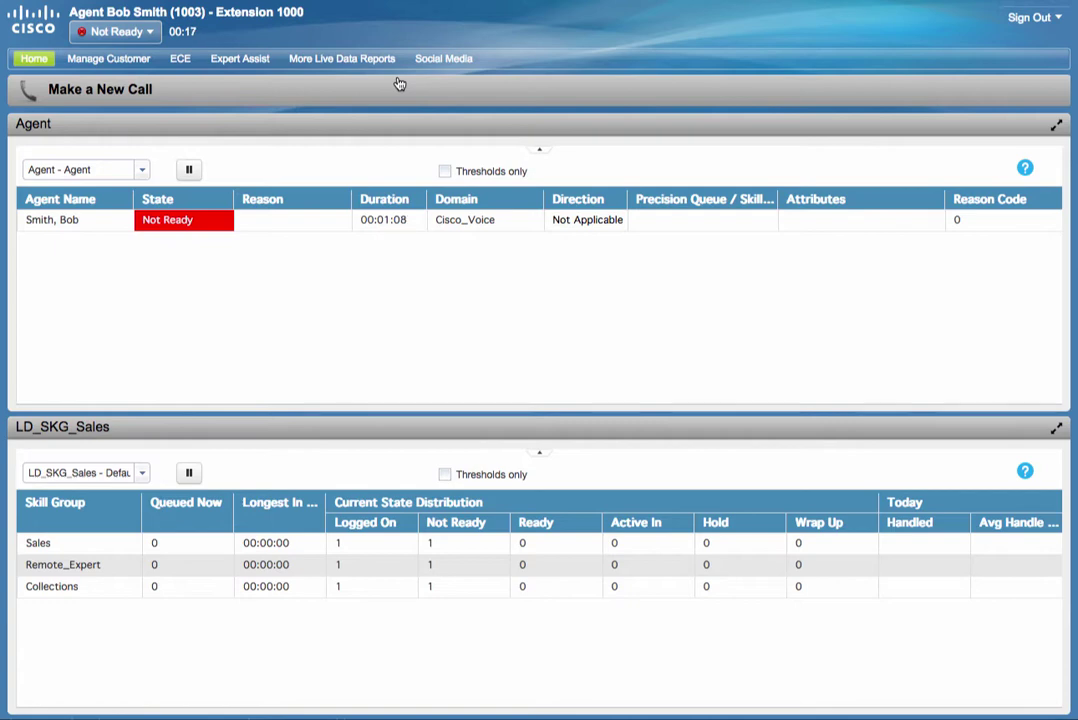
{"action": "left_click", "coordinate": [188, 60]}
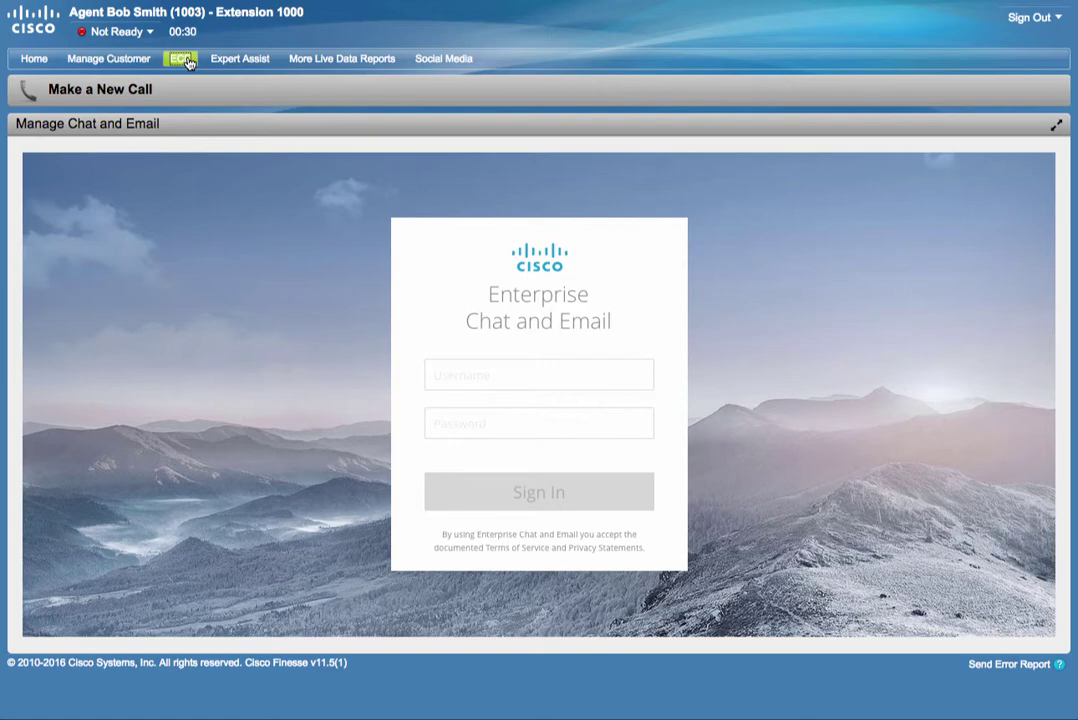
Select the ECE gadget's own password field, then switch to the Social Media gadget.
{"action": "left_click", "coordinate": [481, 421]}
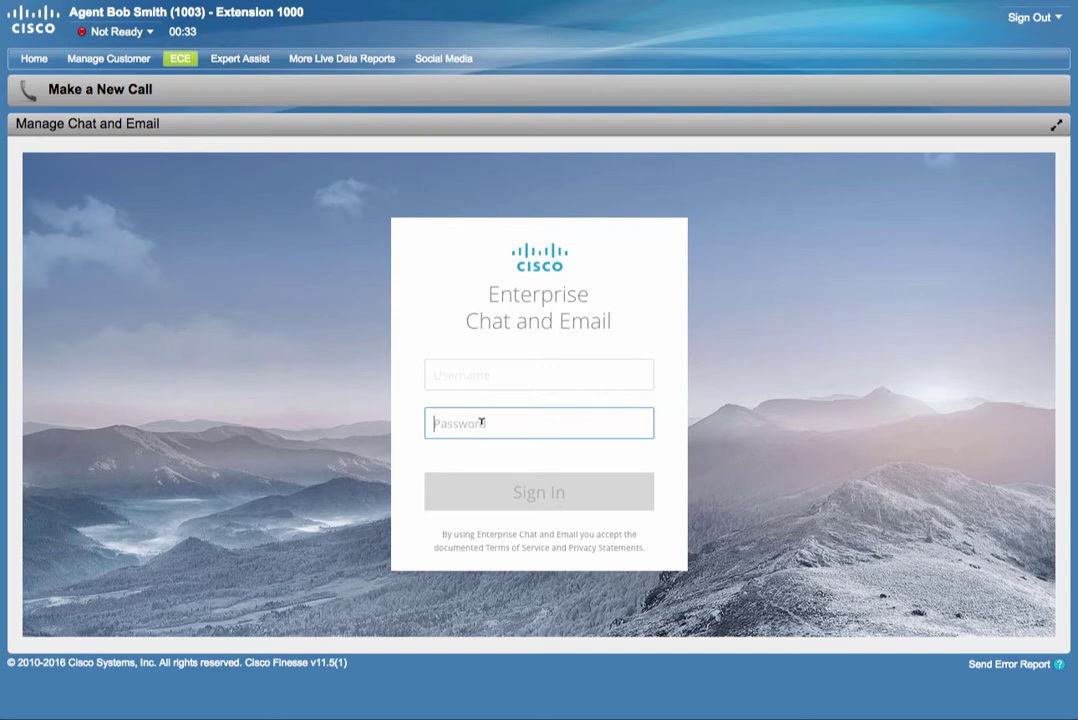
{"action": "left_click", "coordinate": [444, 62]}
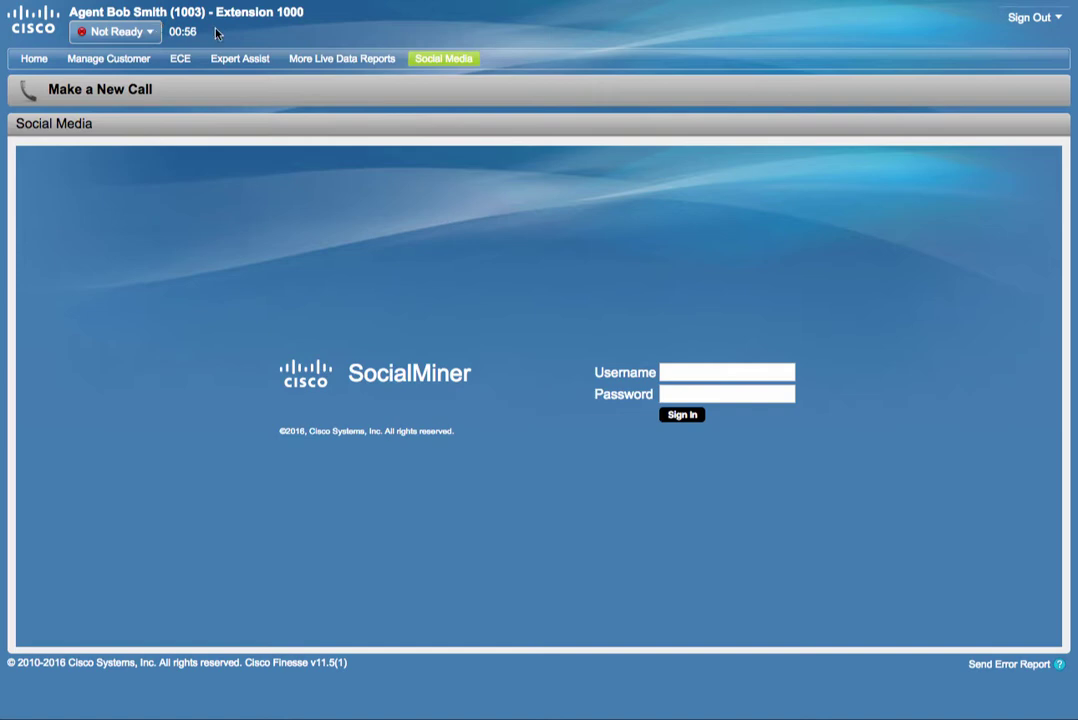
Select the password field on the empty SocialMiner sign-in form.
{"action": "left_click", "coordinate": [729, 370]}
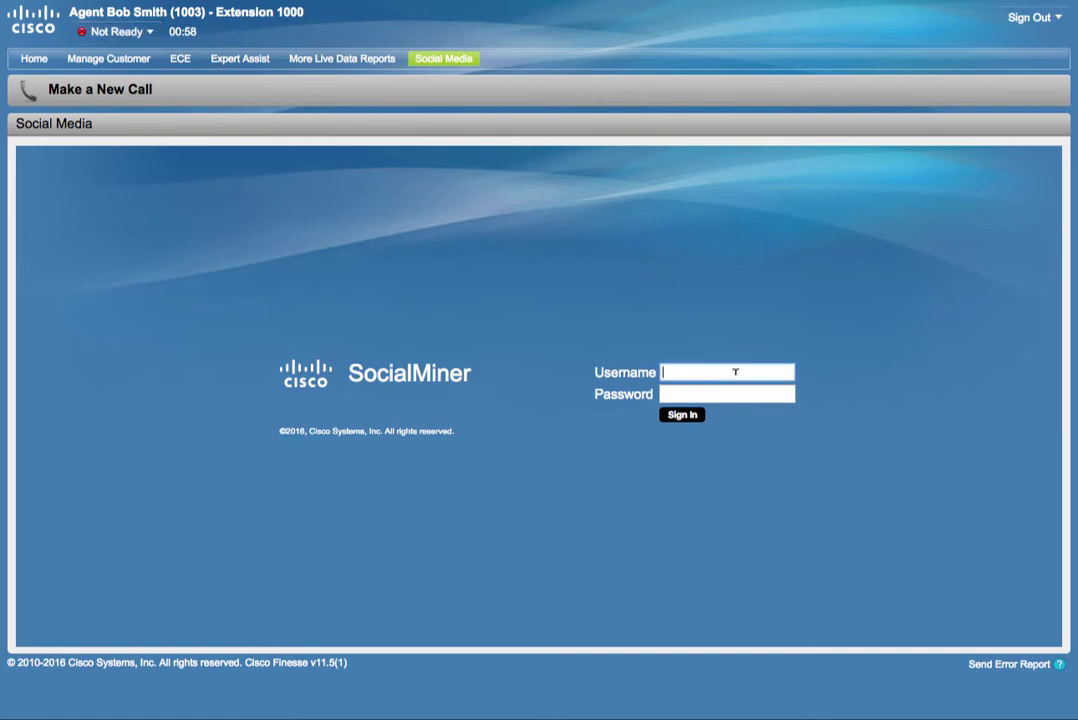
{"action": "left_click", "coordinate": [726, 392]}
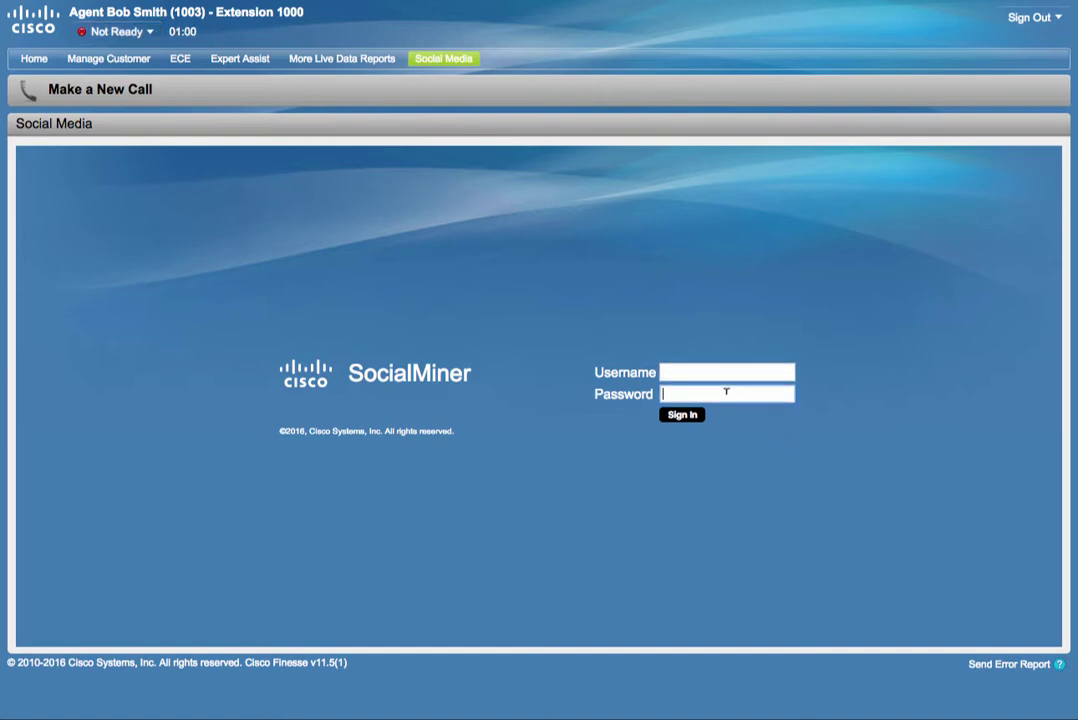
Sign out with the home reason, then submit the SSO agent's e-mail address as username.
{"action": "left_click", "coordinate": [1033, 17]}
{"action": "left_click", "coordinate": [992, 43]}
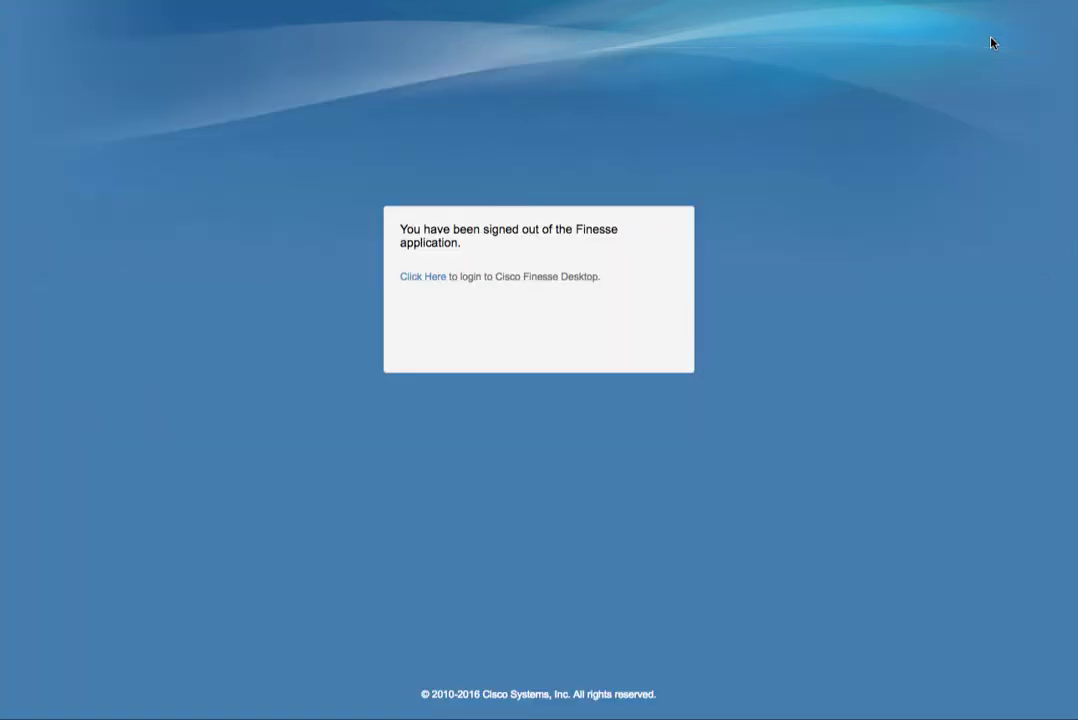
{"action": "left_click", "coordinate": [418, 278]}
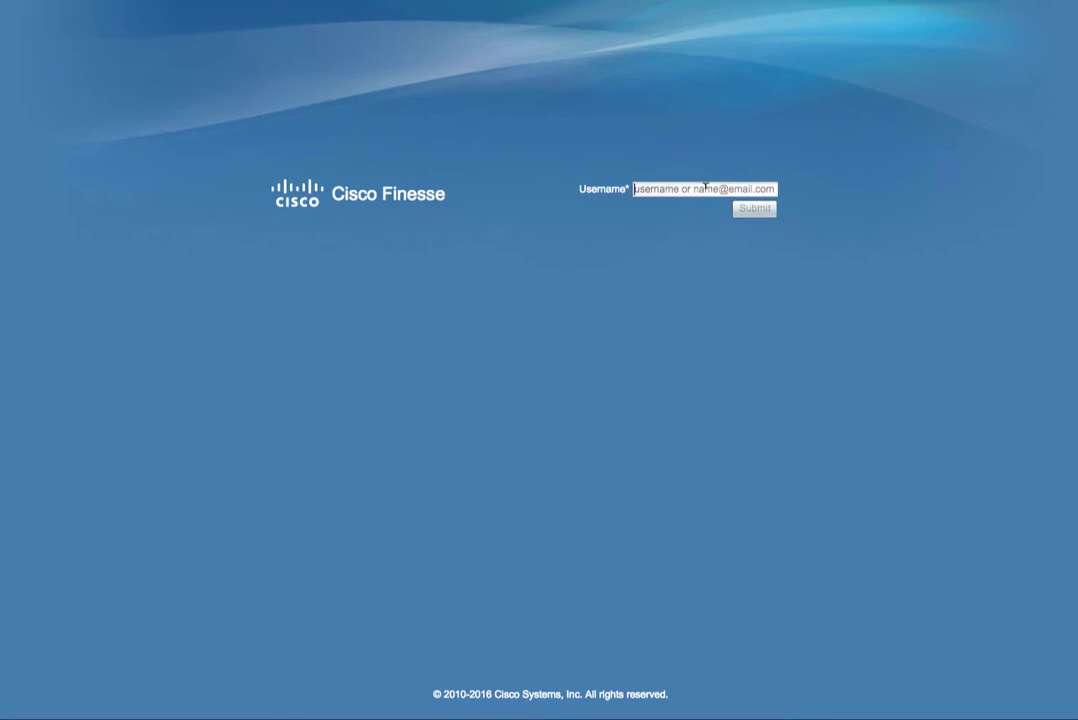
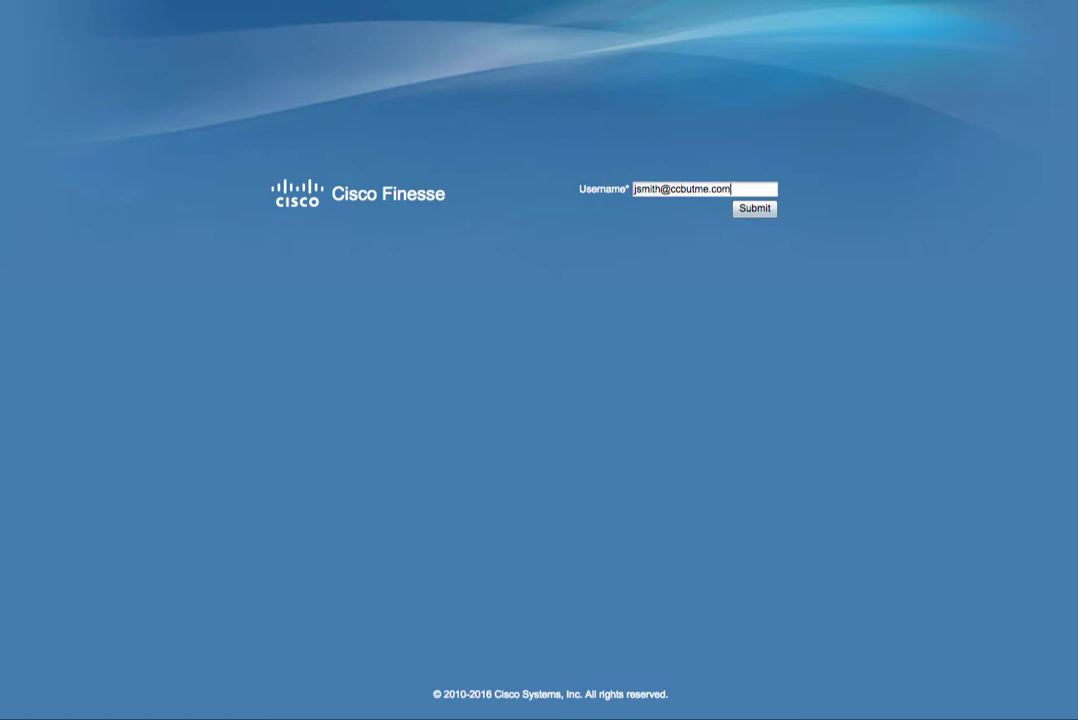
{"action": "left_click", "coordinate": [758, 212]}
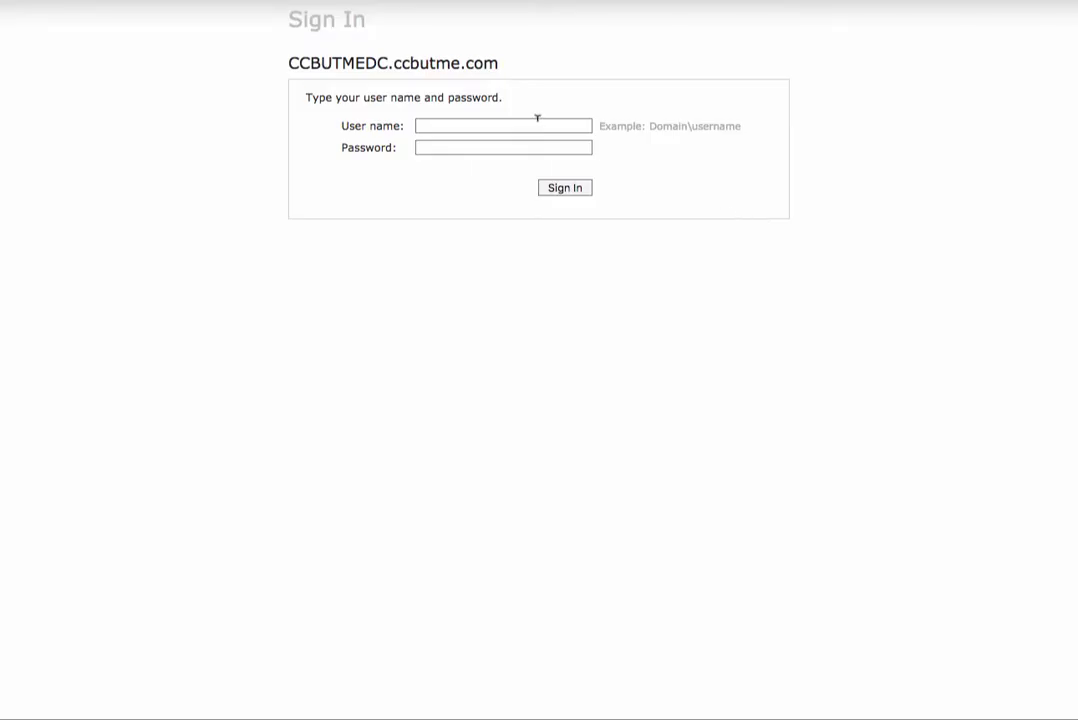
Sign in to AD FS with the SSO agent's saved domain account credentials.
{"action": "left_click", "coordinate": [537, 120]}
{"action": "type", "text": "ccbutme"}
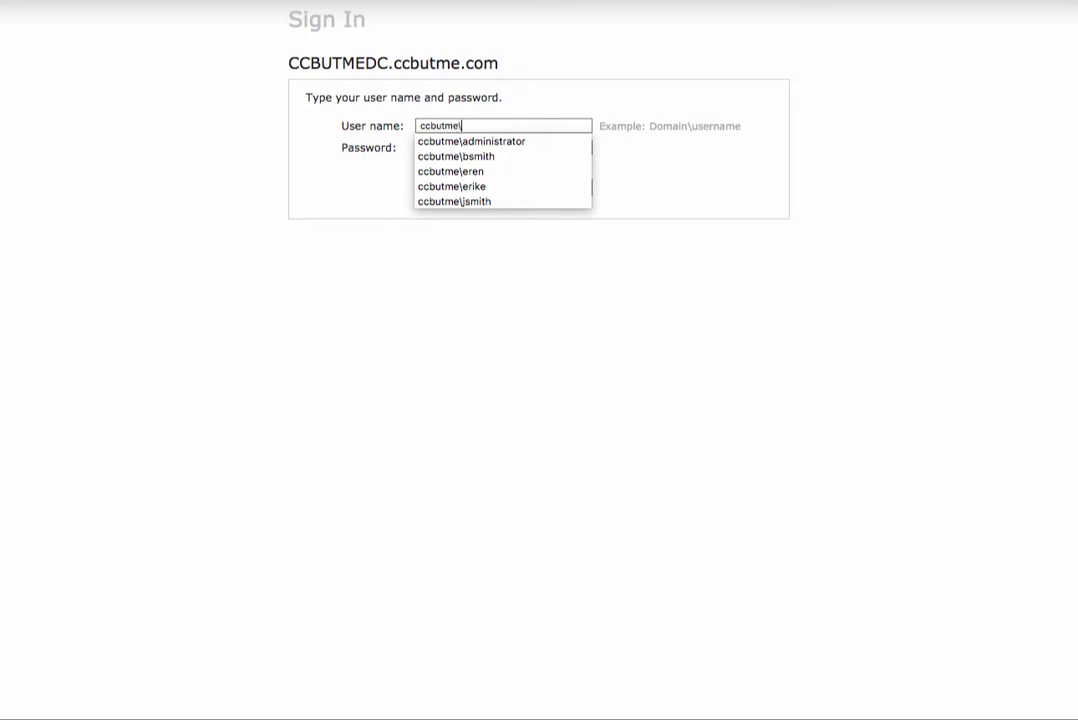
{"action": "type", "text": "\\"}
{"action": "key", "text": "Down"}
{"action": "key", "text": "Down"}
{"action": "key", "text": "Down"}
{"action": "key", "text": "Down"}
{"action": "key", "text": "Down"}
{"action": "key", "text": "Return"}
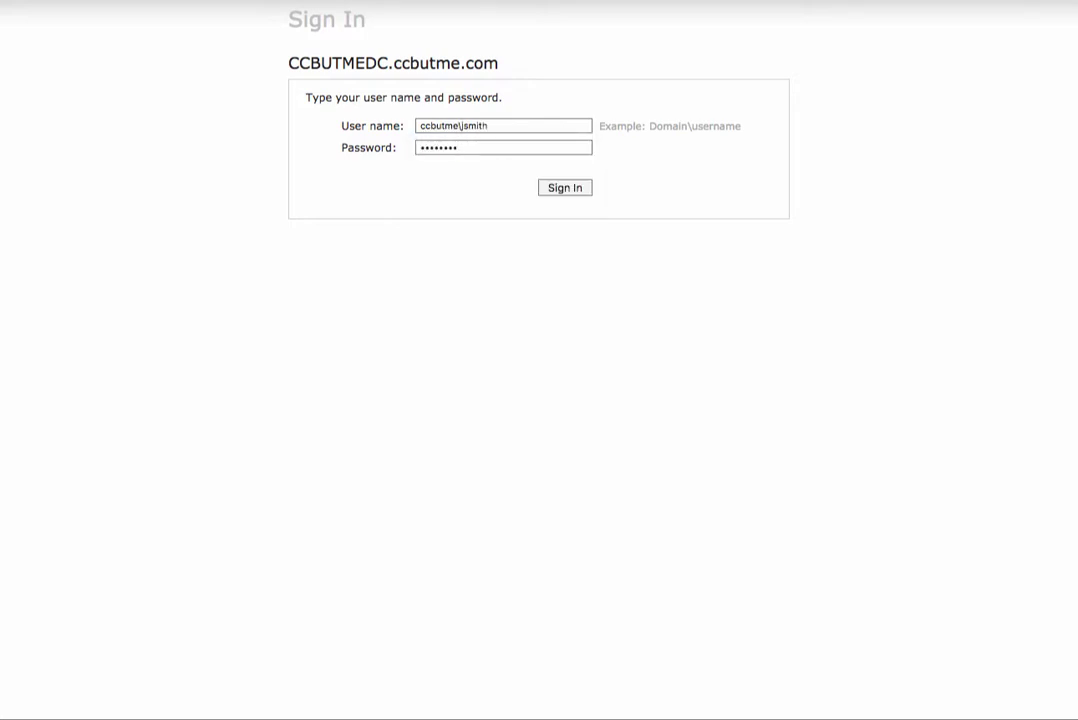
{"action": "key", "text": "Return"}
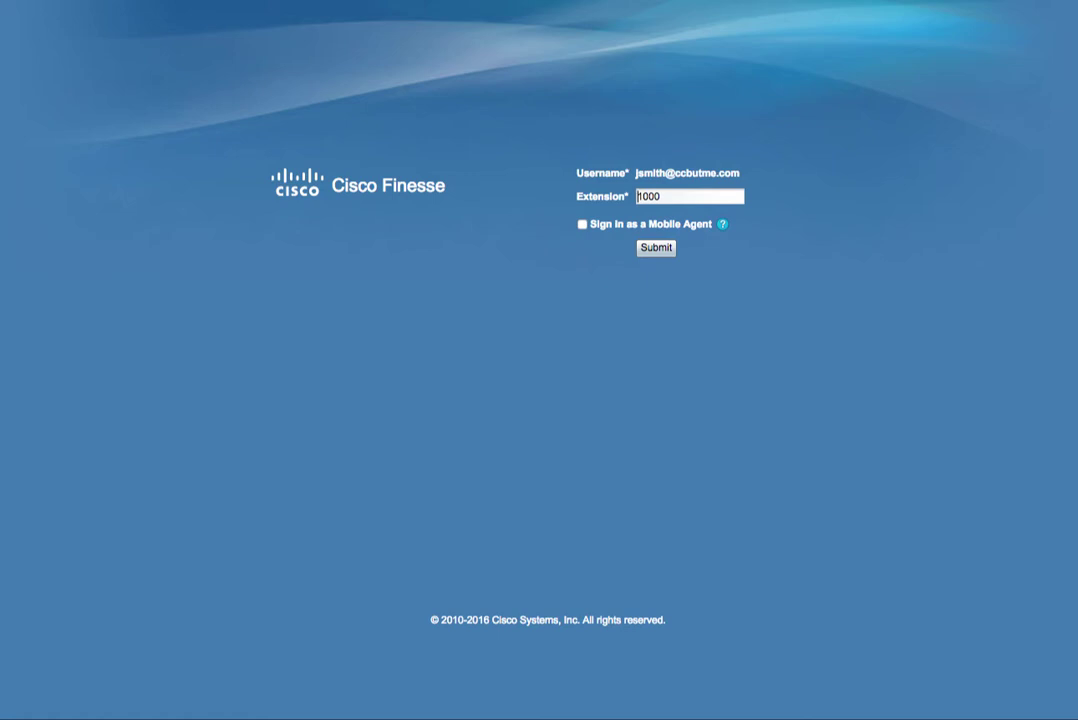
Choose extension 1000 and submit it to finish the SSO agent's sign-in.
{"action": "left_click", "coordinate": [681, 196]}
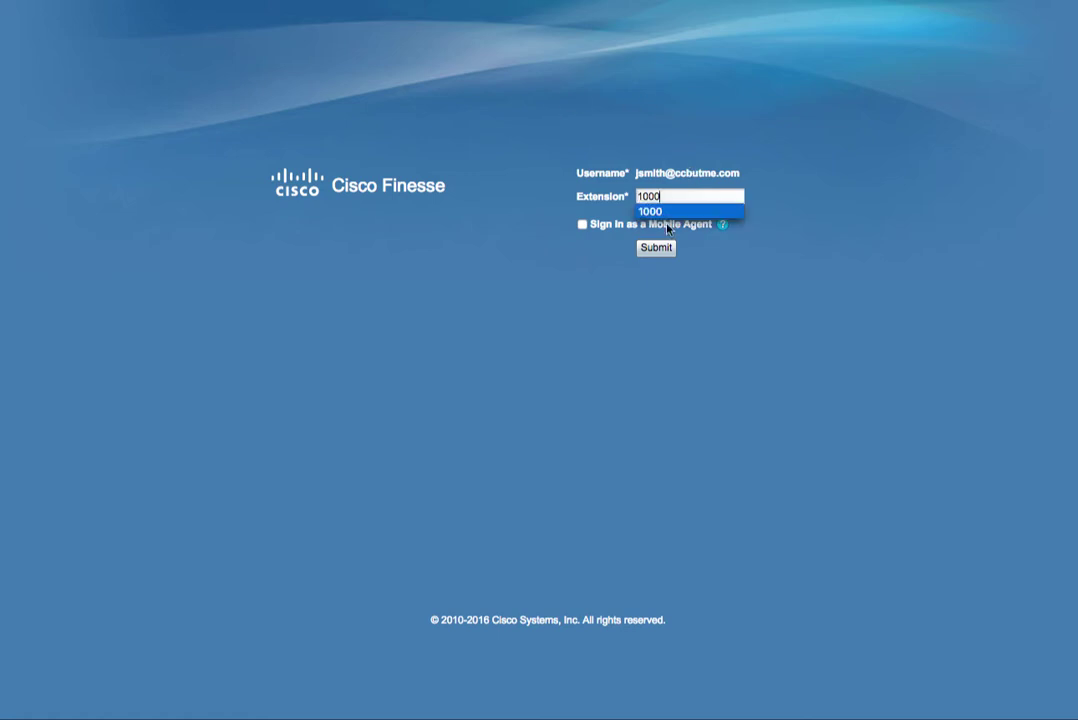
{"action": "left_click", "coordinate": [658, 250]}
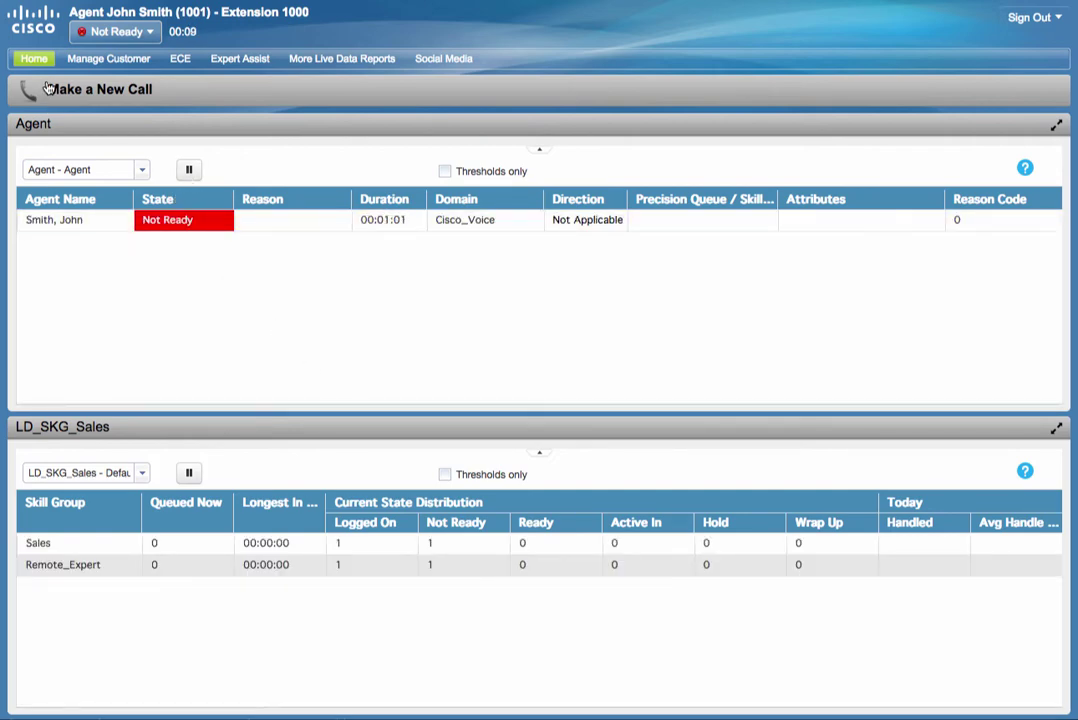
Open the ECE gadget, which goes straight to the Chat inbox, then switch to Social Media.
{"action": "left_click", "coordinate": [179, 59]}
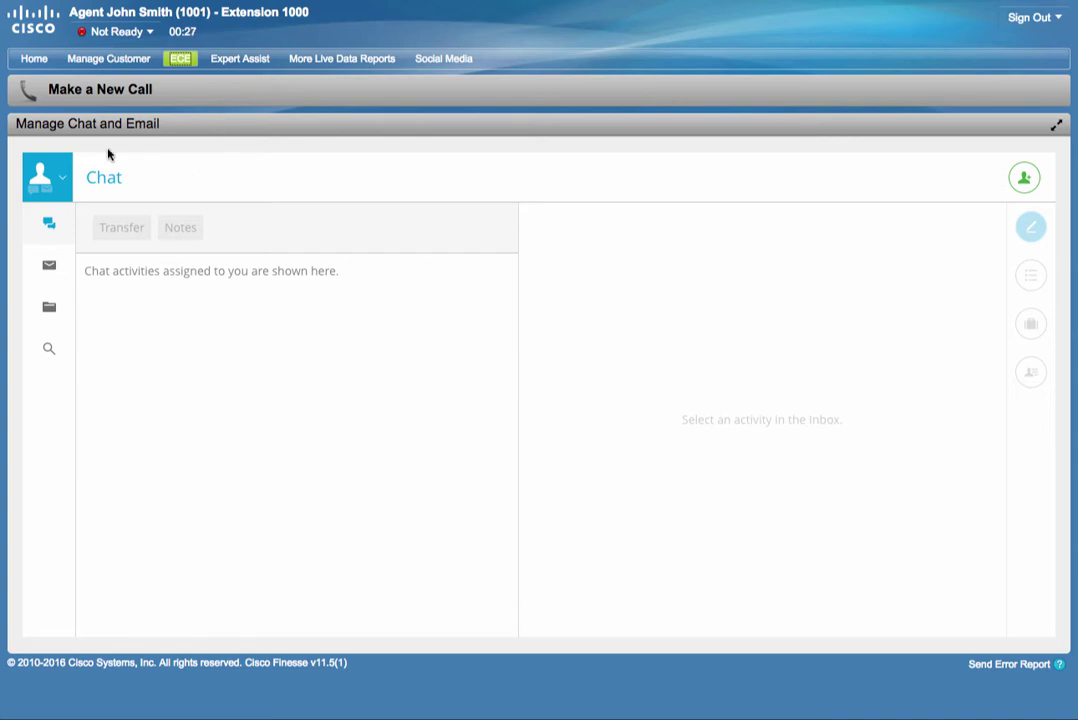
{"action": "left_click", "coordinate": [443, 60]}
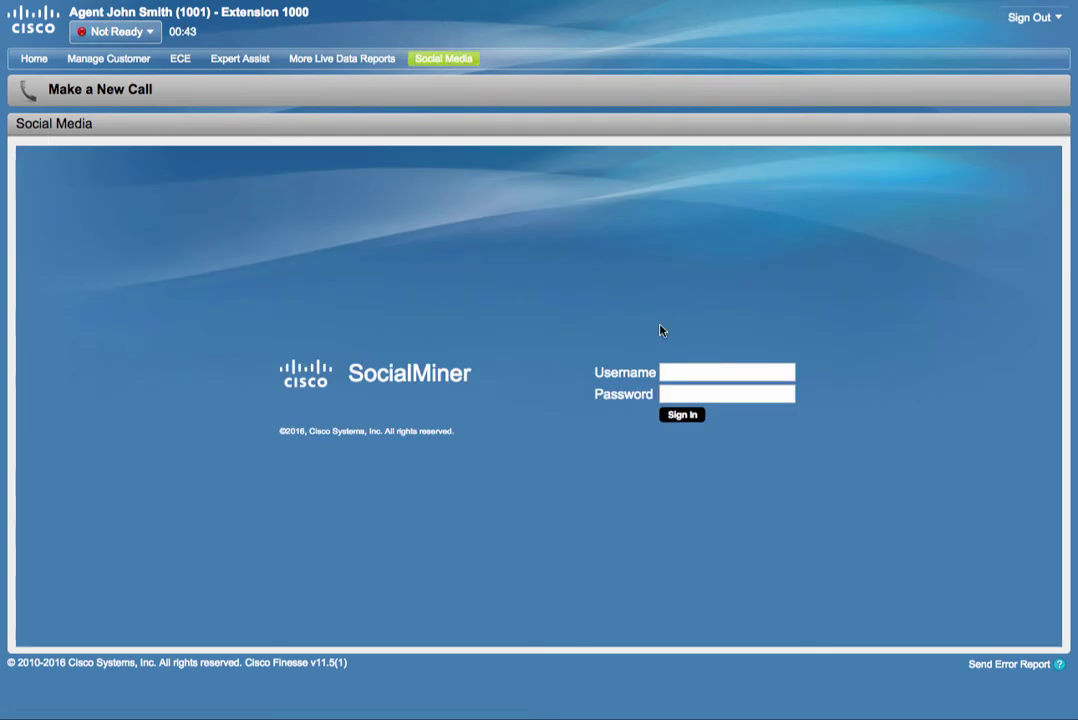
{"action": "left_click", "coordinate": [690, 370]}
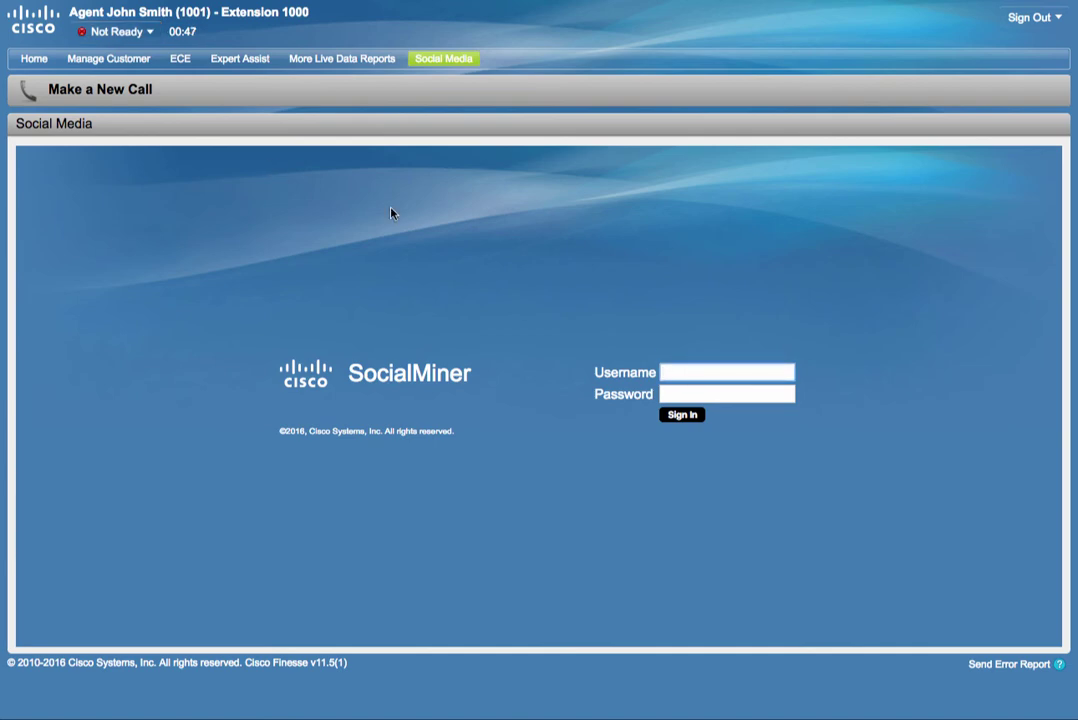
{"action": "left_click", "coordinate": [721, 370]}
{"action": "left_click", "coordinate": [718, 352]}
Sign the SSO agent out of Finesse using the home reason code.
{"action": "left_click", "coordinate": [1026, 20]}
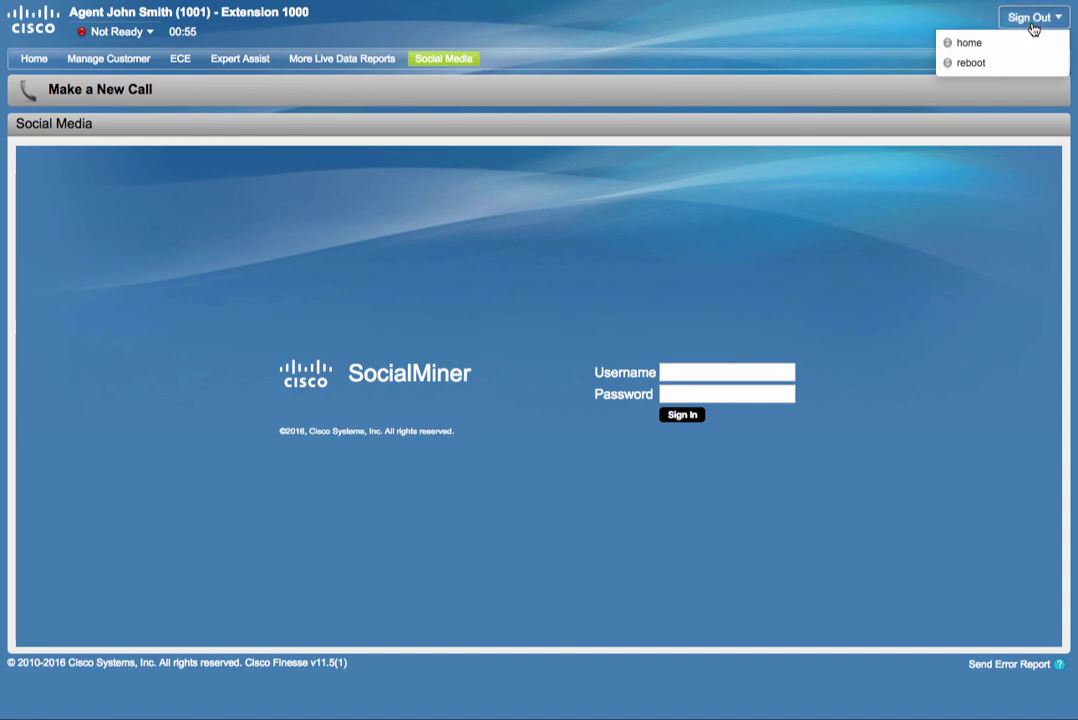
{"action": "left_click", "coordinate": [1006, 43]}
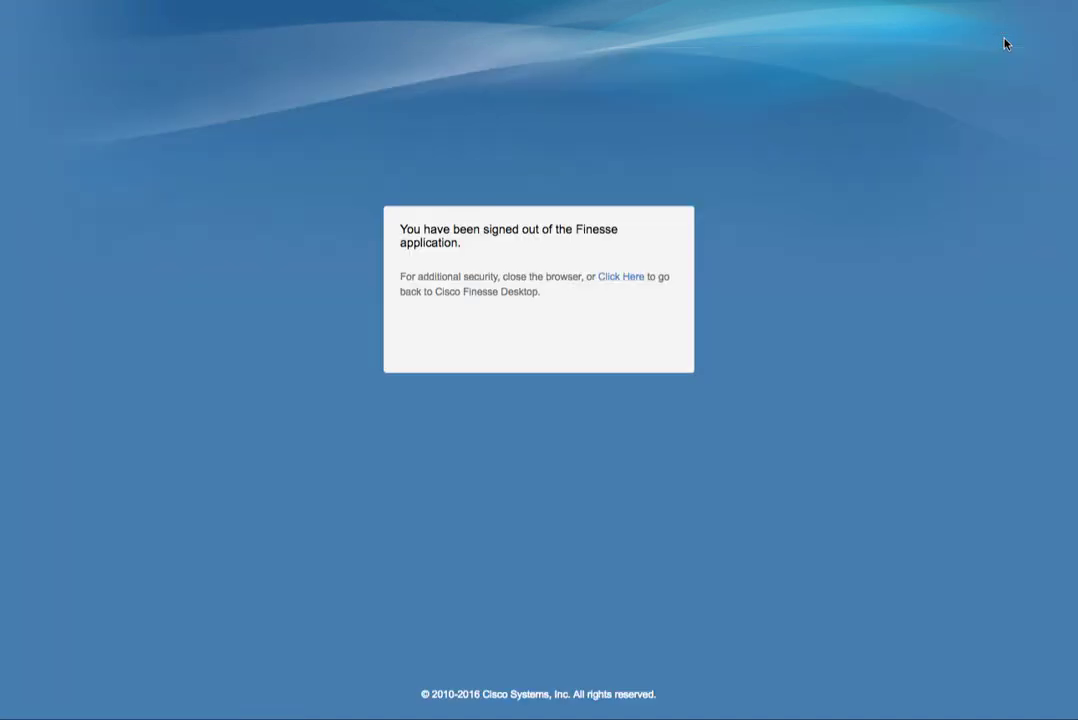